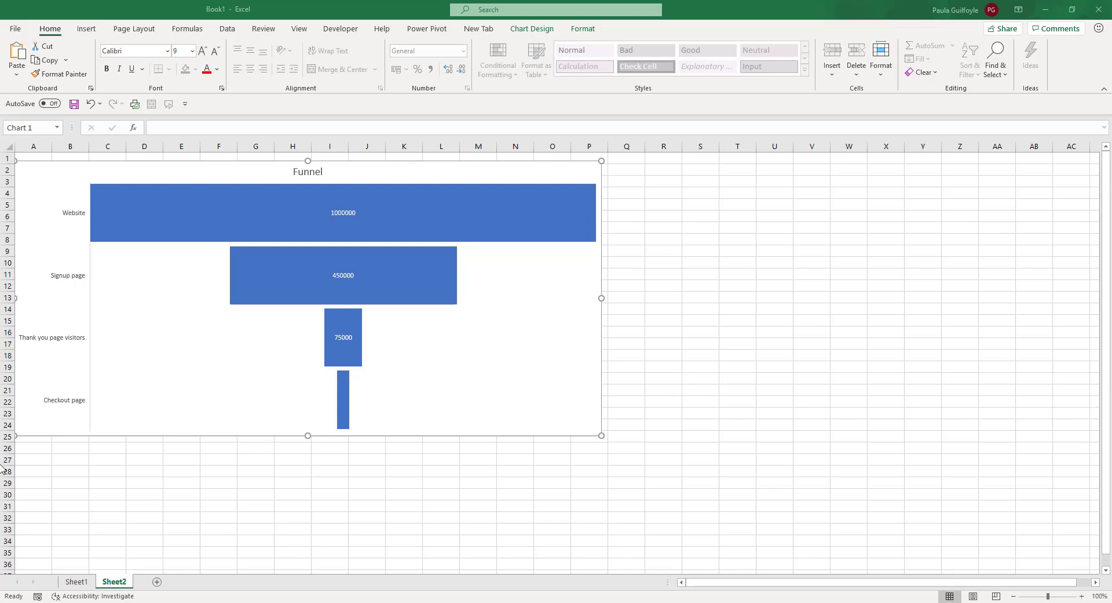
- Return to Sheet1 and select the funnel stage labels in A1:A5
left_click(73, 587)
left_click(99, 323)
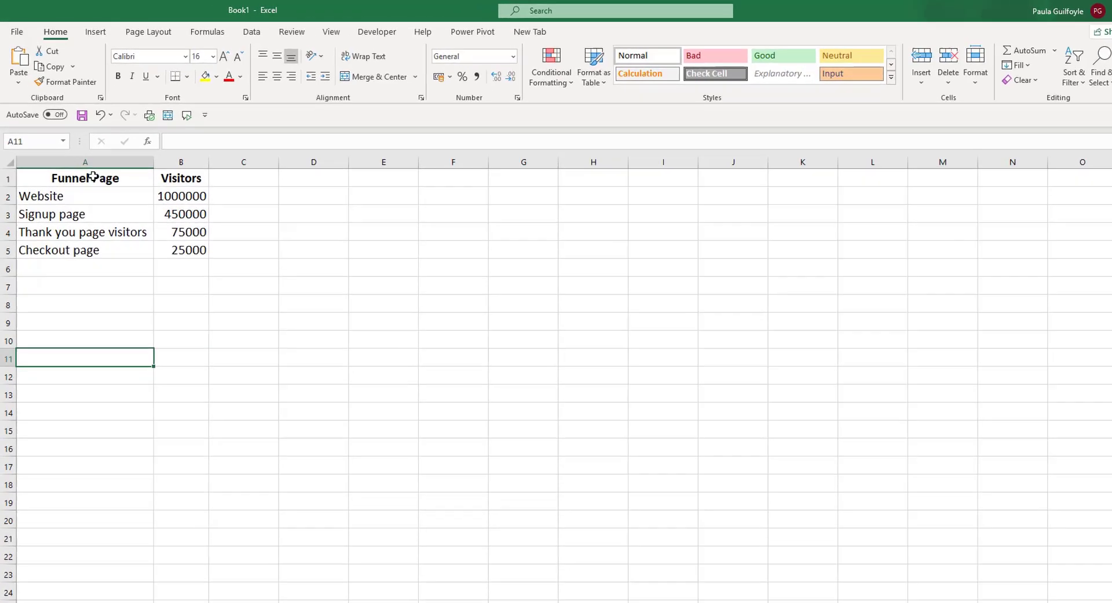
left_click_drag(85, 158, 73, 228)
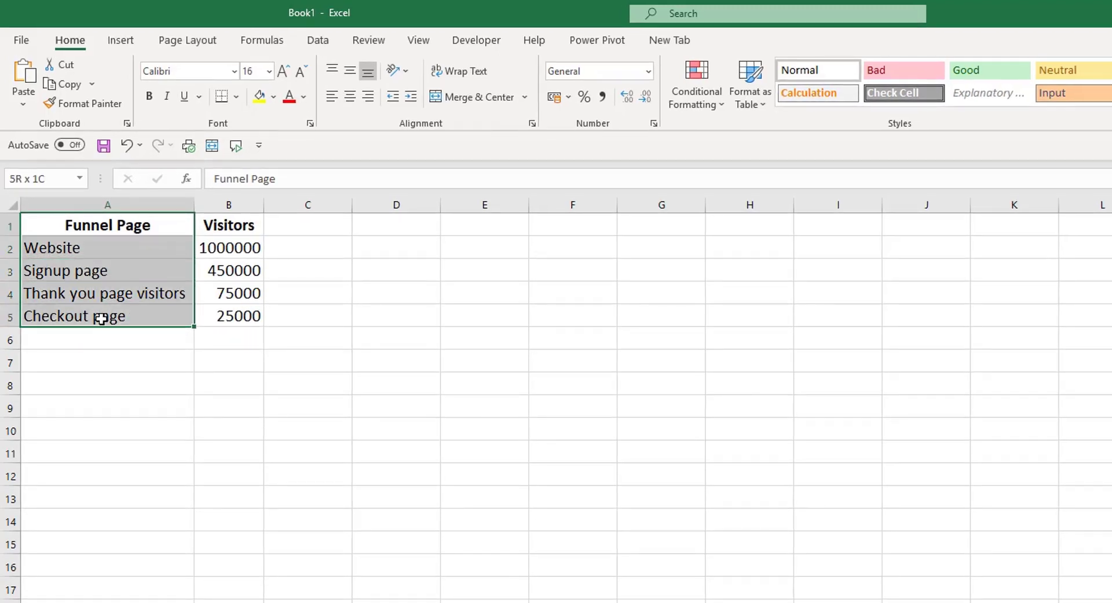
left_click_drag(102, 318, 102, 318)
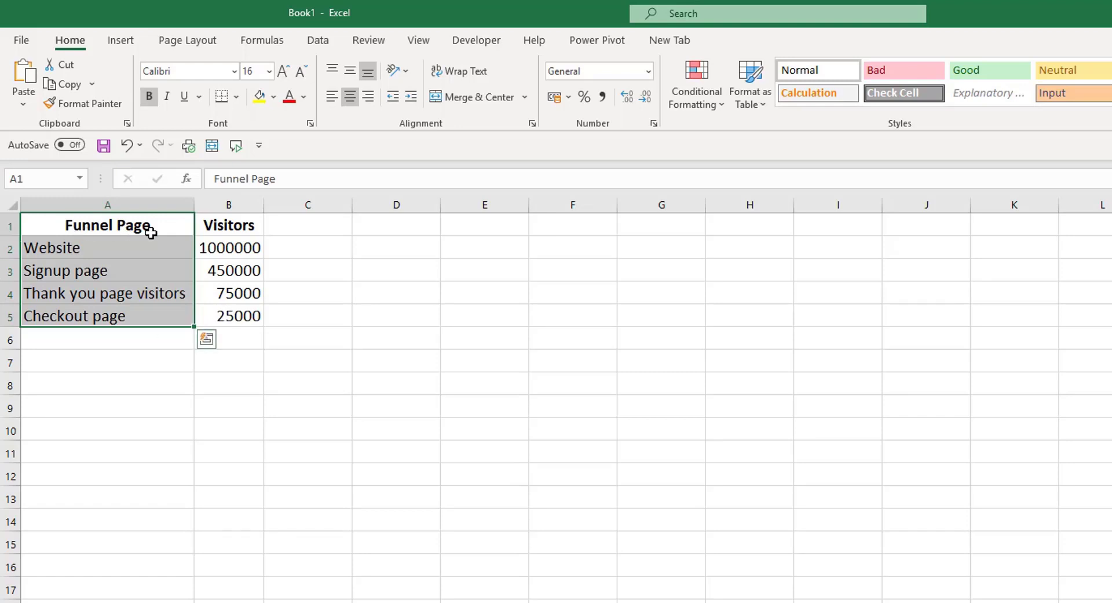
- Walk through the Website, Signup page, Thank you page and Checkout page stages, then columns A and B
left_click(36, 247)
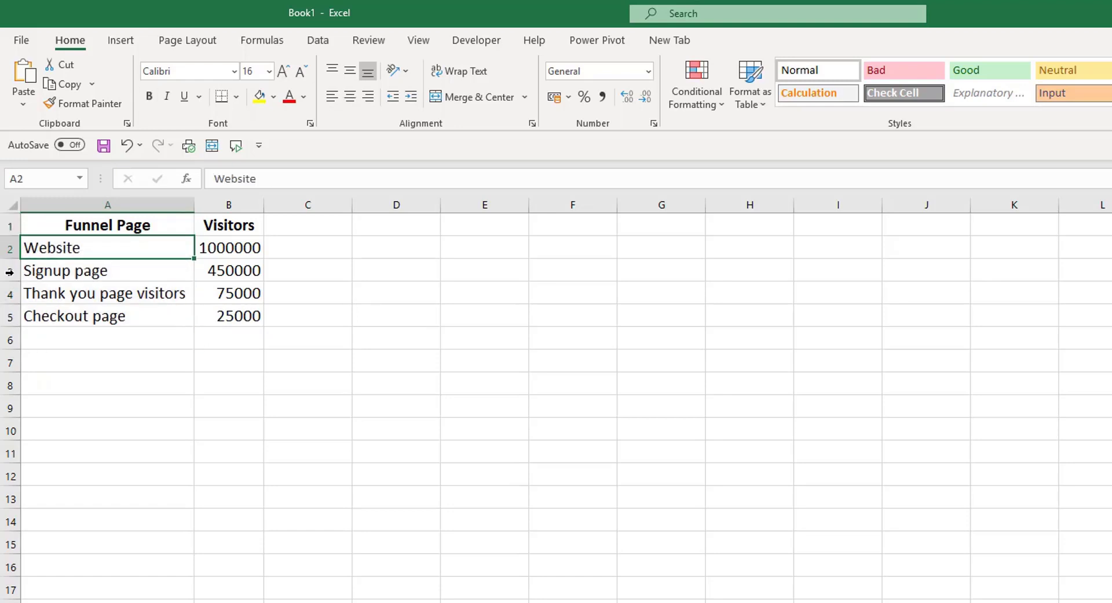
left_click(38, 271)
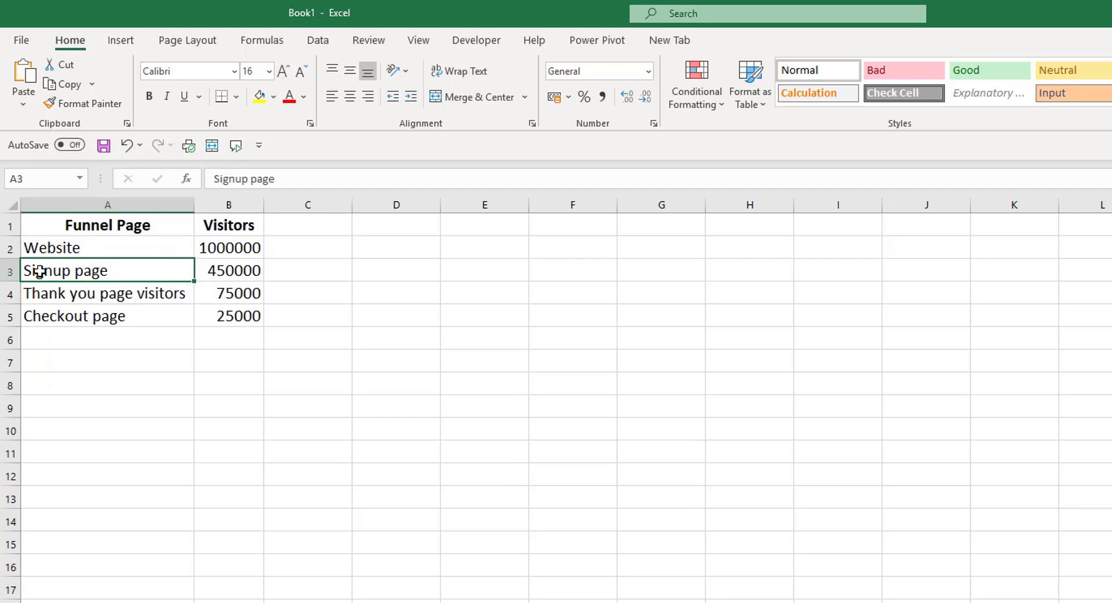
left_click(34, 297)
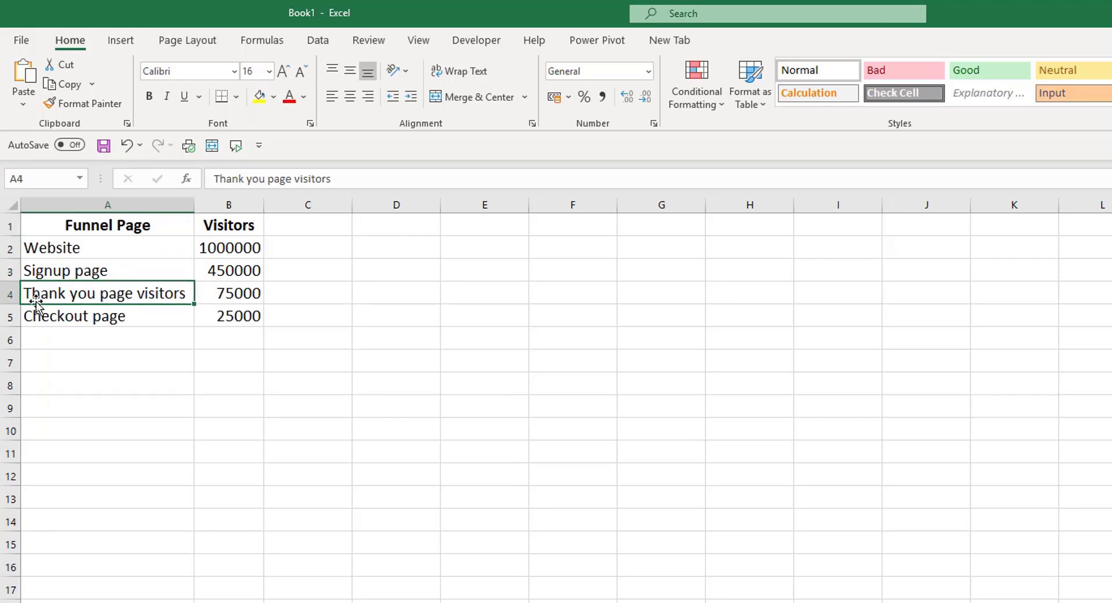
left_click(36, 322)
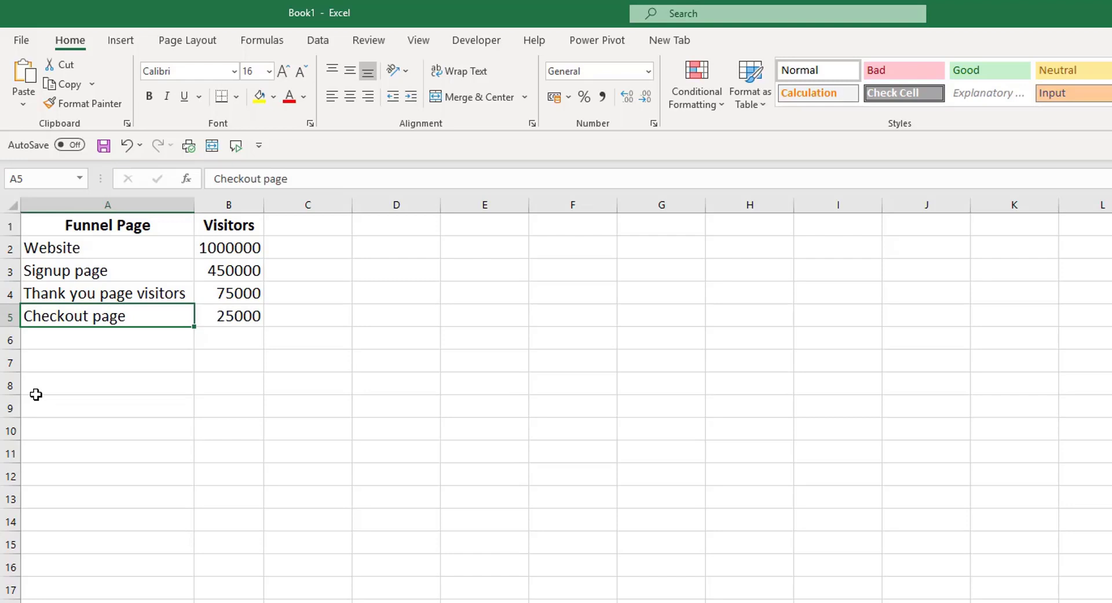
left_click(80, 202)
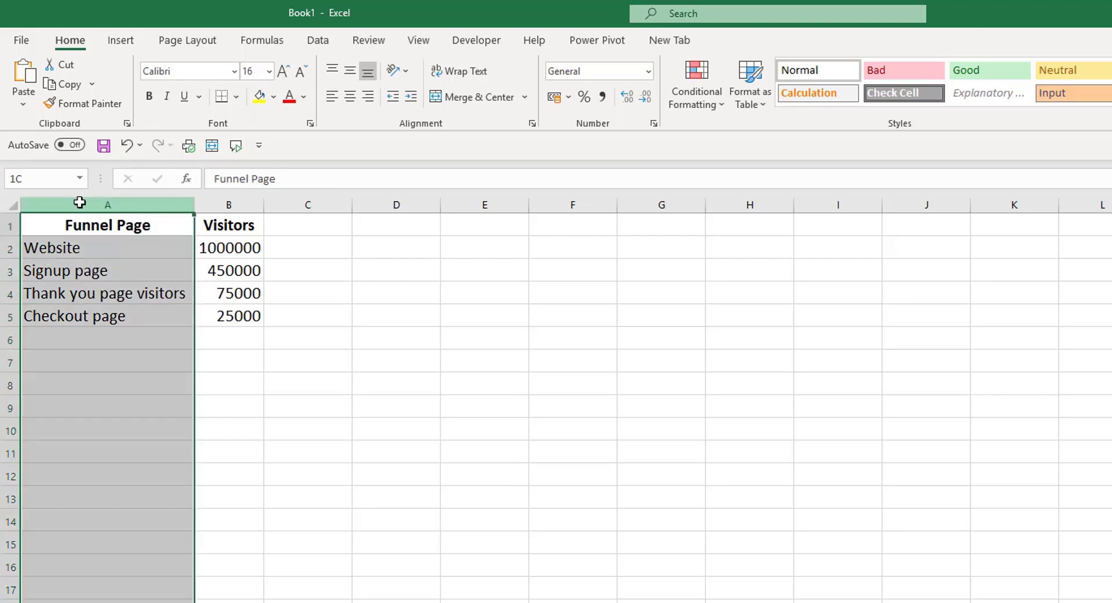
left_click(246, 210)
- Select A1:B5, preview the recommended Funnel chart, then insert a Funnel chart from Waterfall/Funnel
left_click_drag(129, 223, 227, 326)
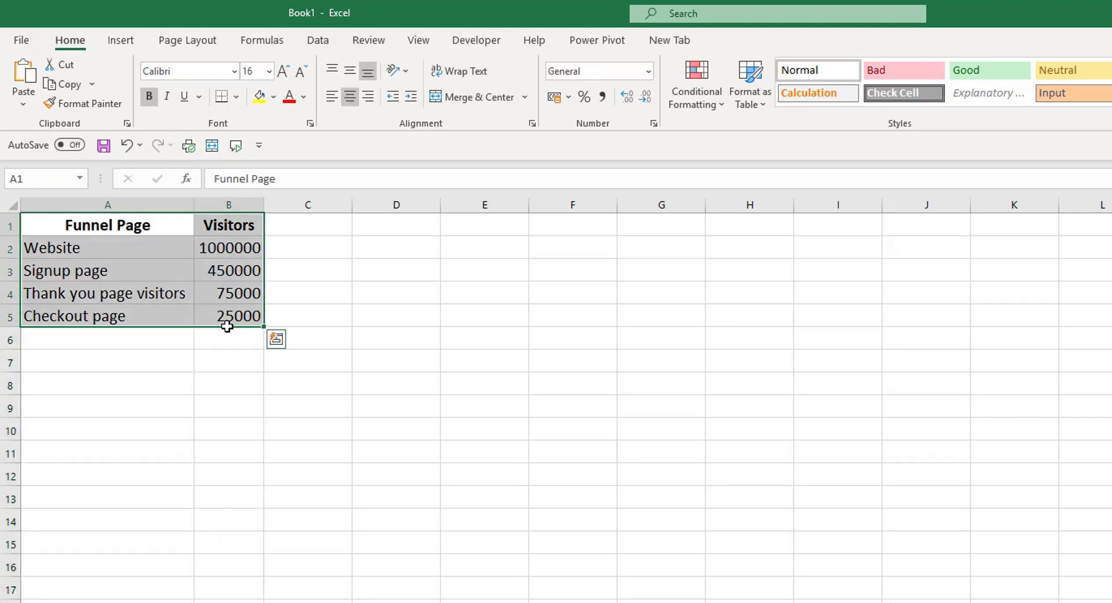
left_click(119, 41)
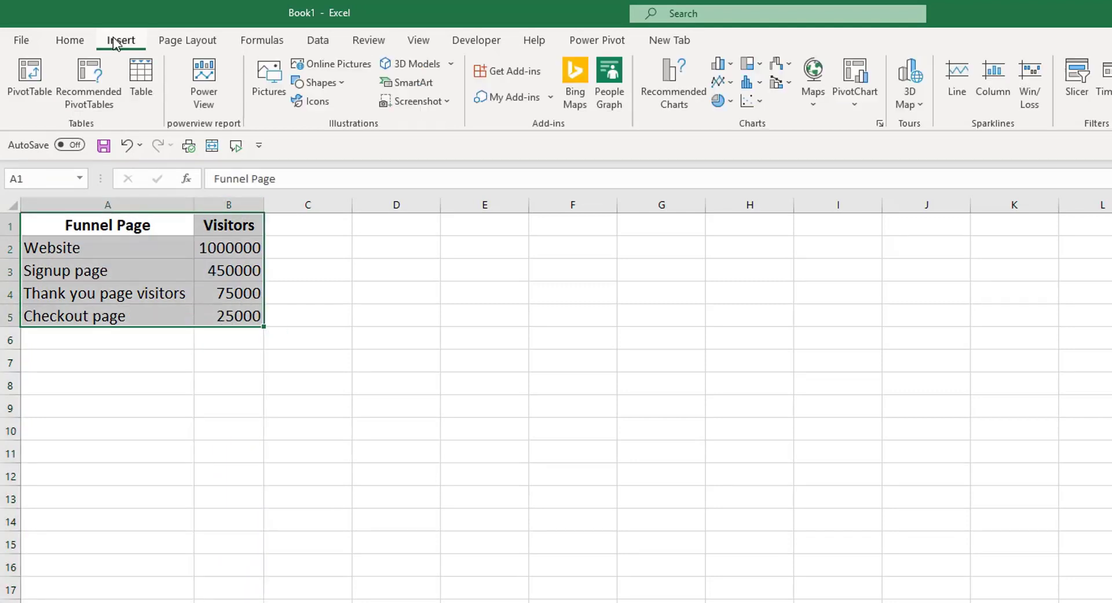
left_click(675, 95)
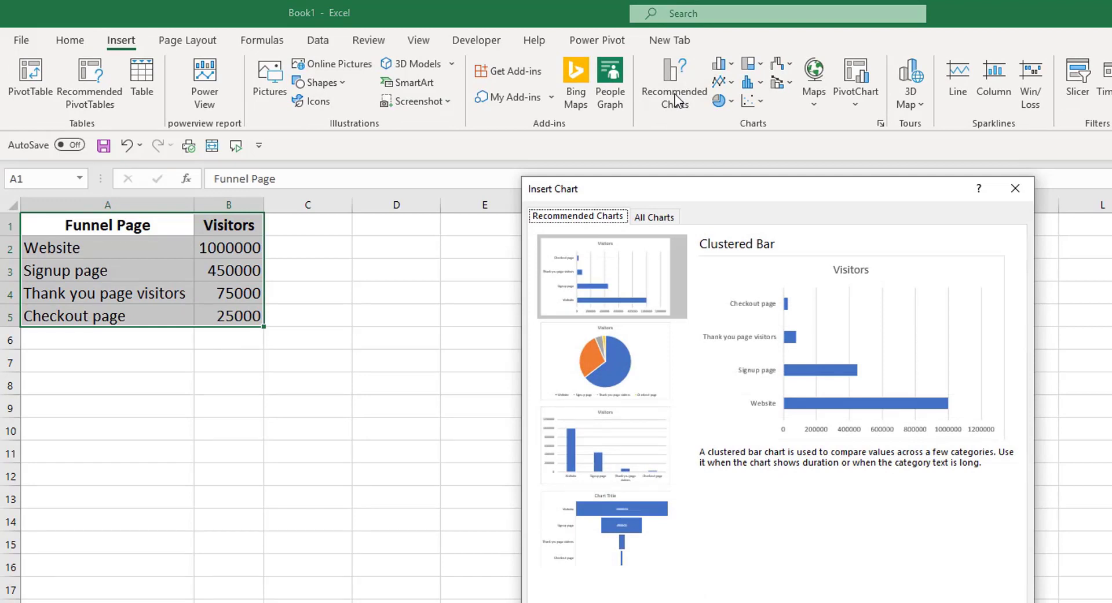
left_click(619, 541)
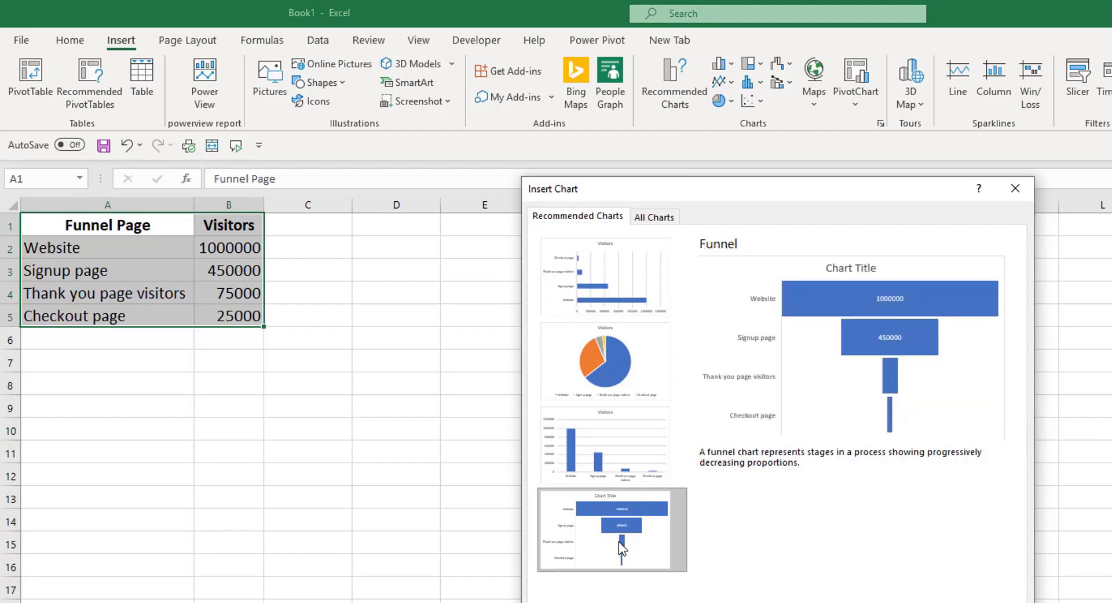
key("Escape")
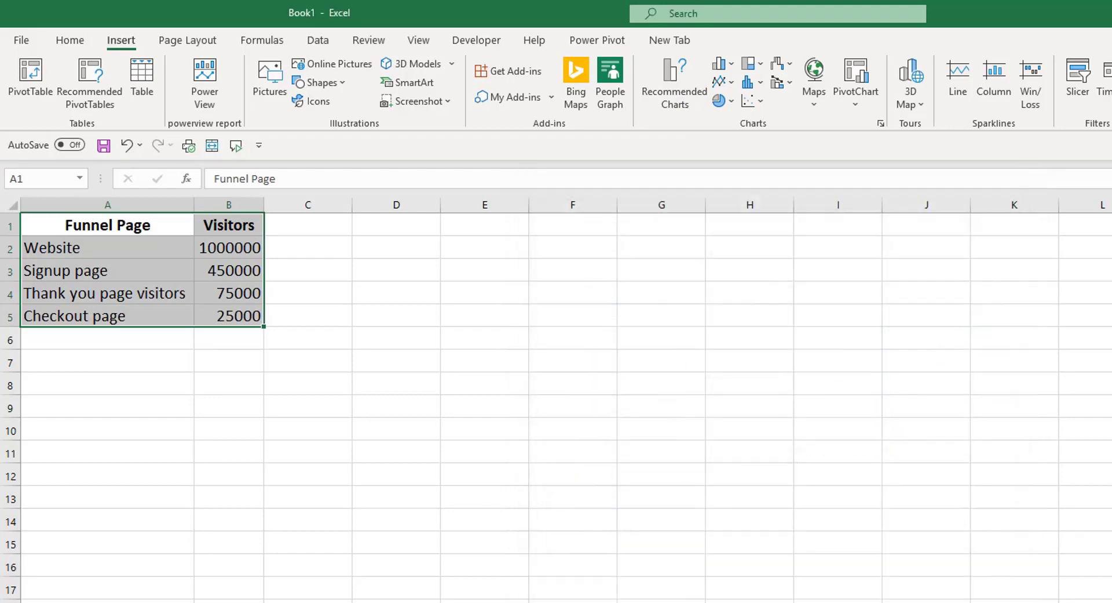
left_click(791, 67)
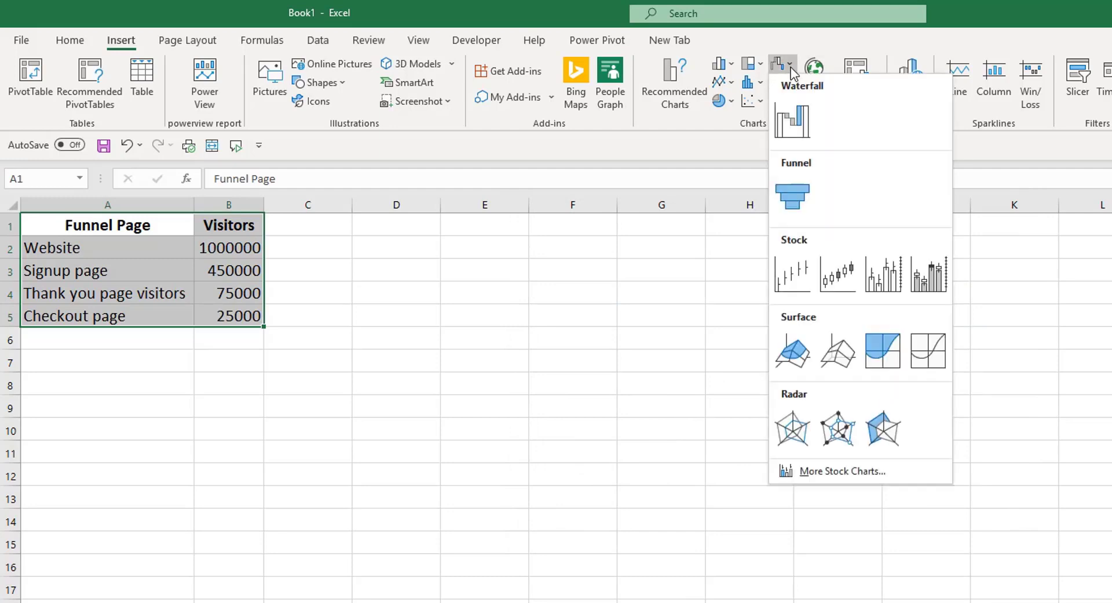
left_click(793, 207)
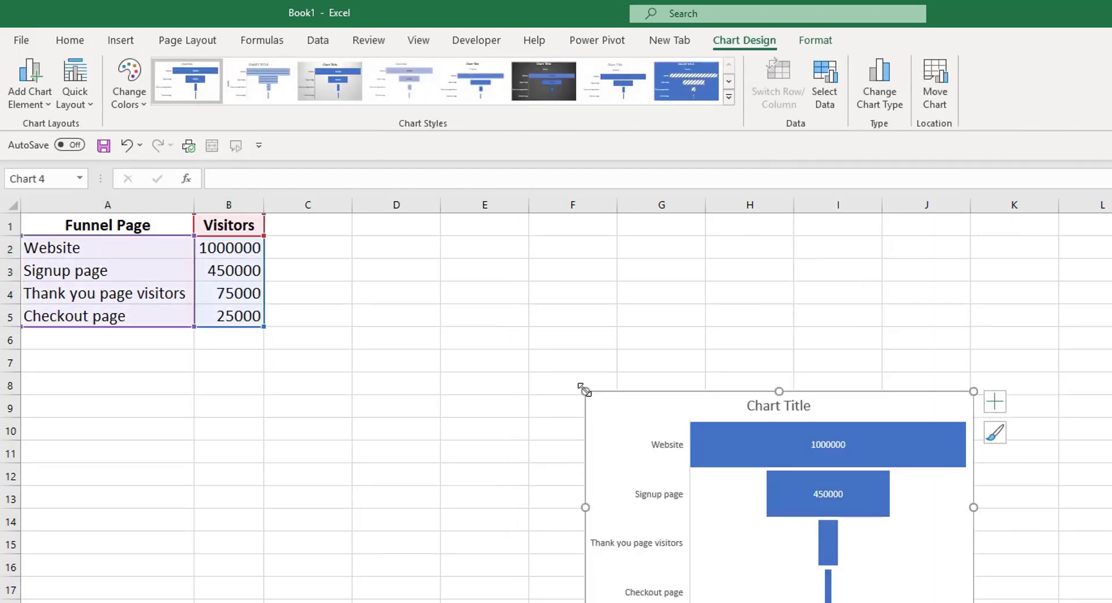
- Enlarge the chart to start near C1 and retitle it 'Website Funnel'
left_click_drag(584, 390, 316, 226)
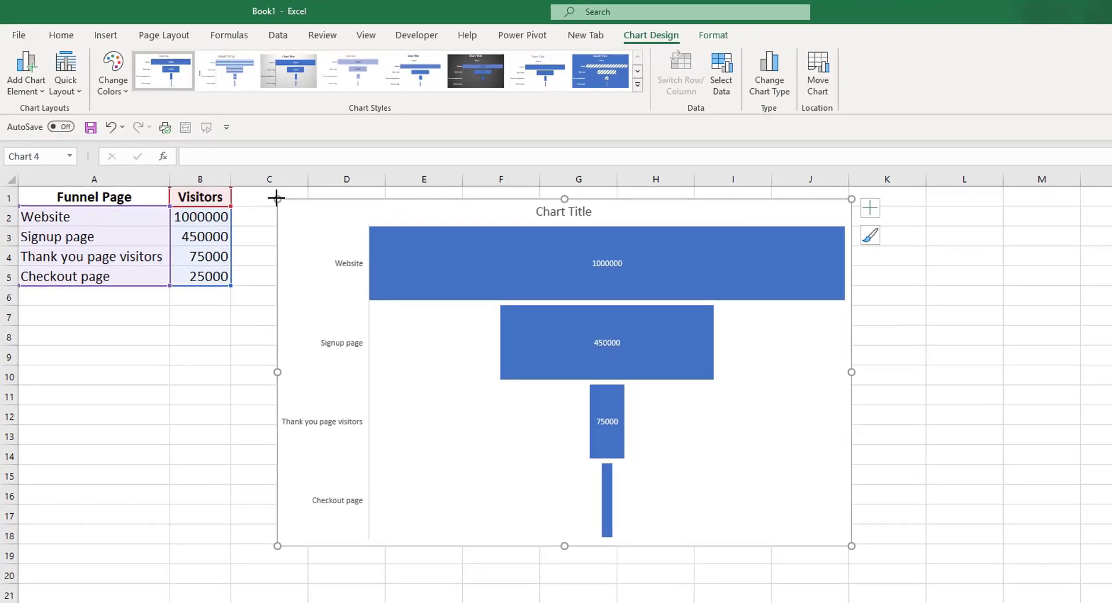
left_click(573, 212)
left_click_drag(591, 213, 535, 212)
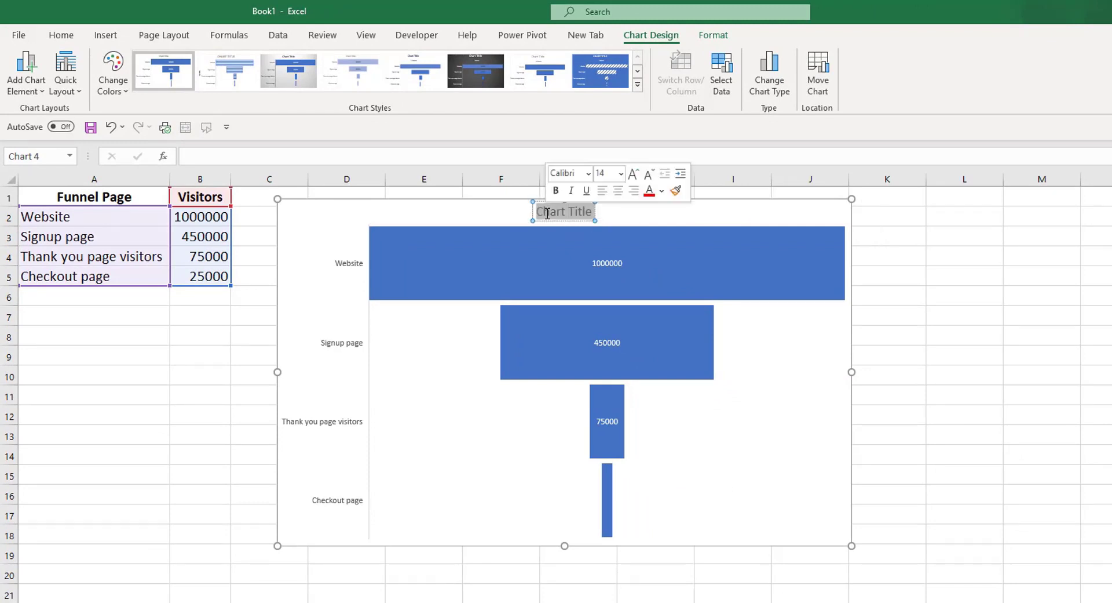
type("Websit")
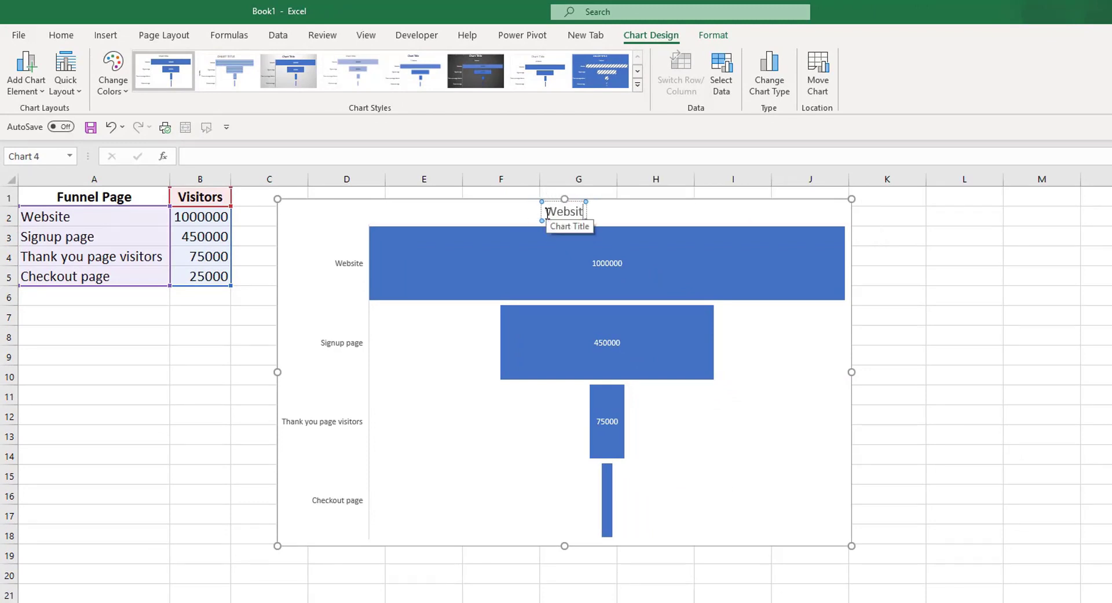
type("e Funnell")
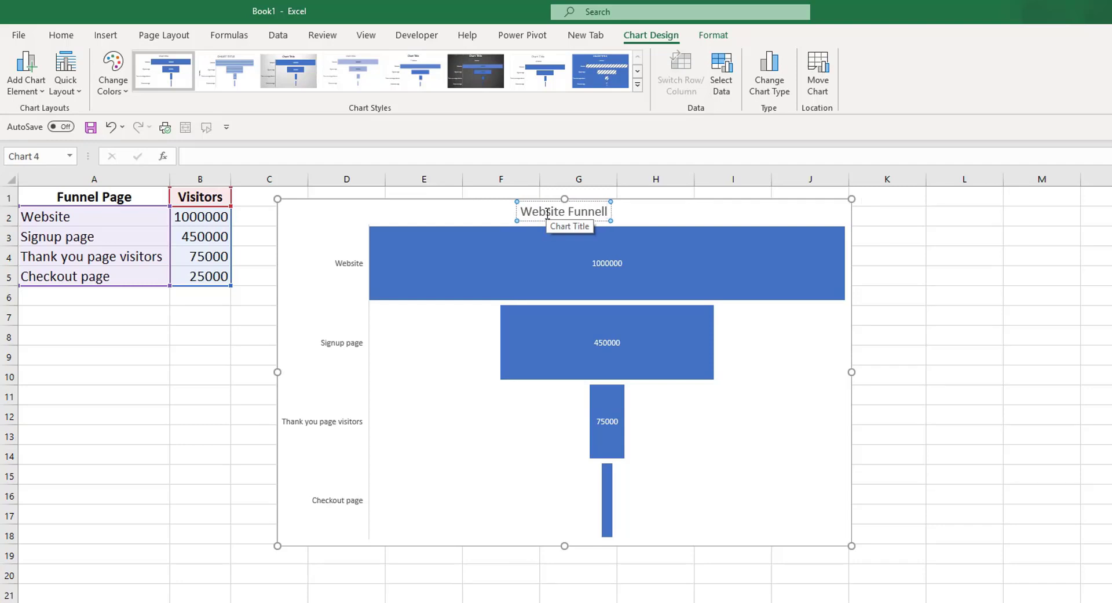
key("BackSpace")
left_click(1023, 335)
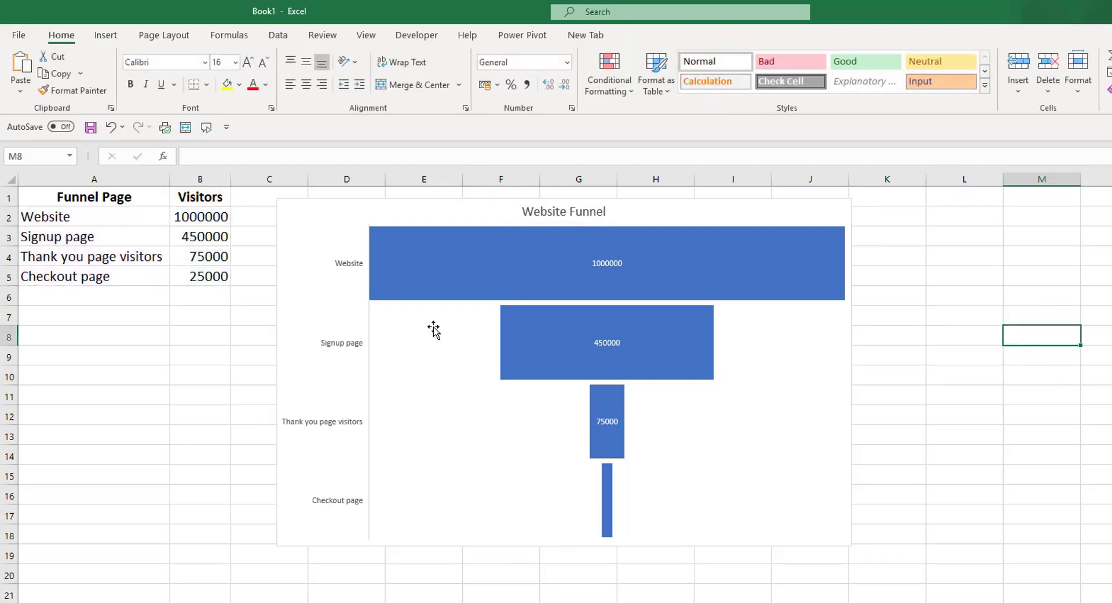
left_click(416, 363)
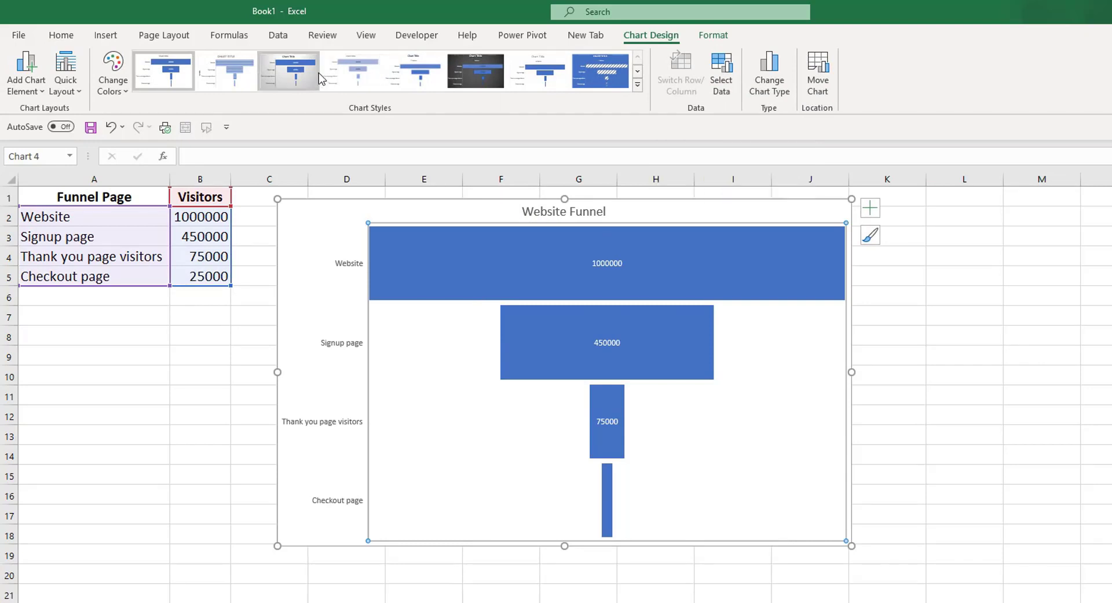
- Preview several chart styles and apply the plain first style, Style 1
left_click(357, 74)
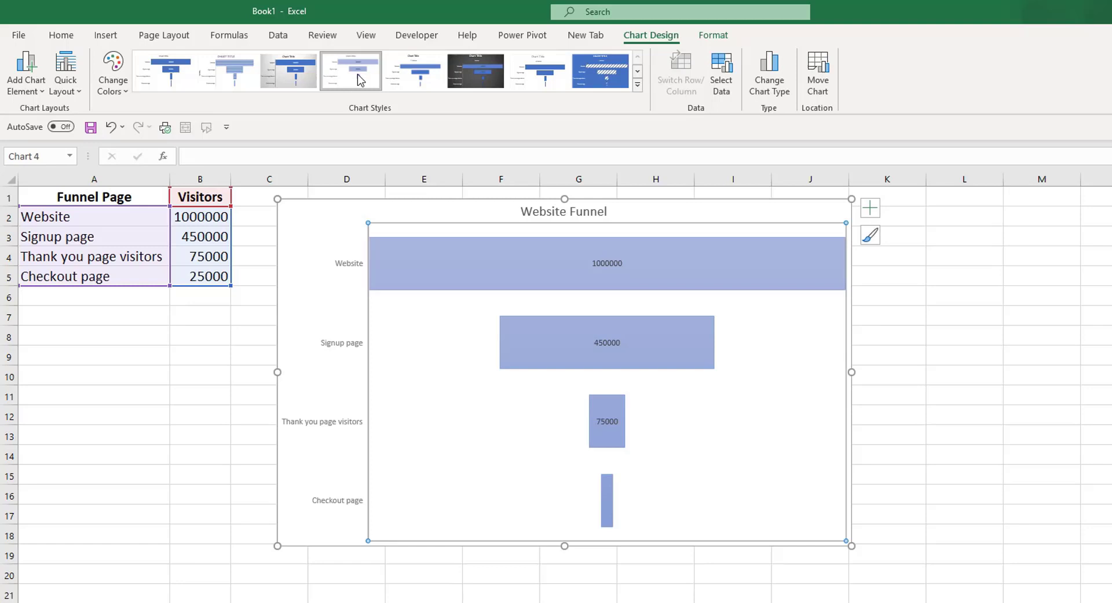
left_click(477, 86)
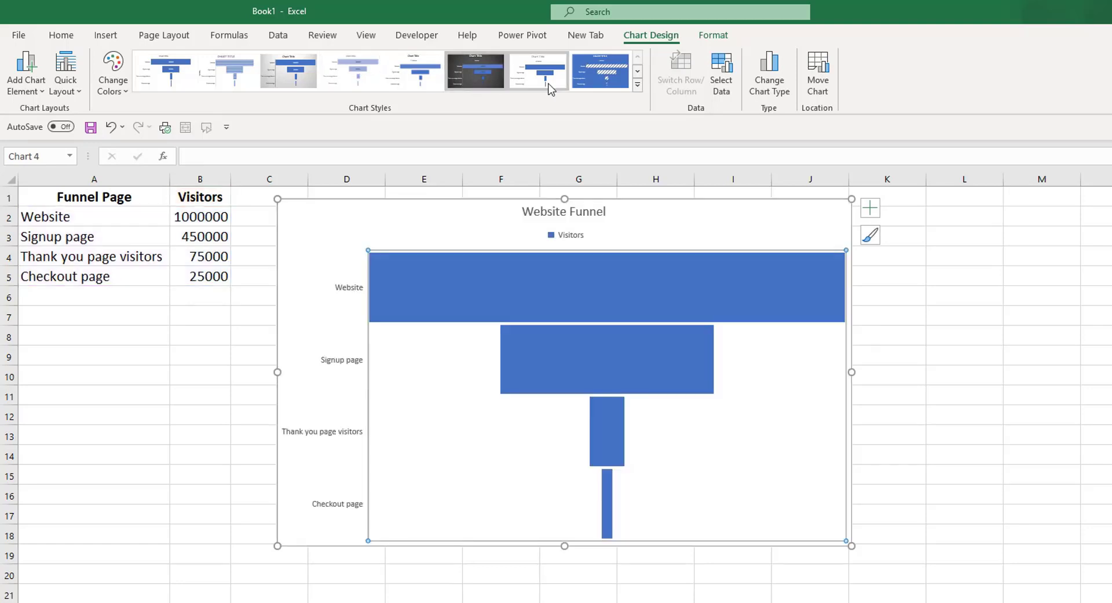
left_click(548, 81)
left_click(637, 85)
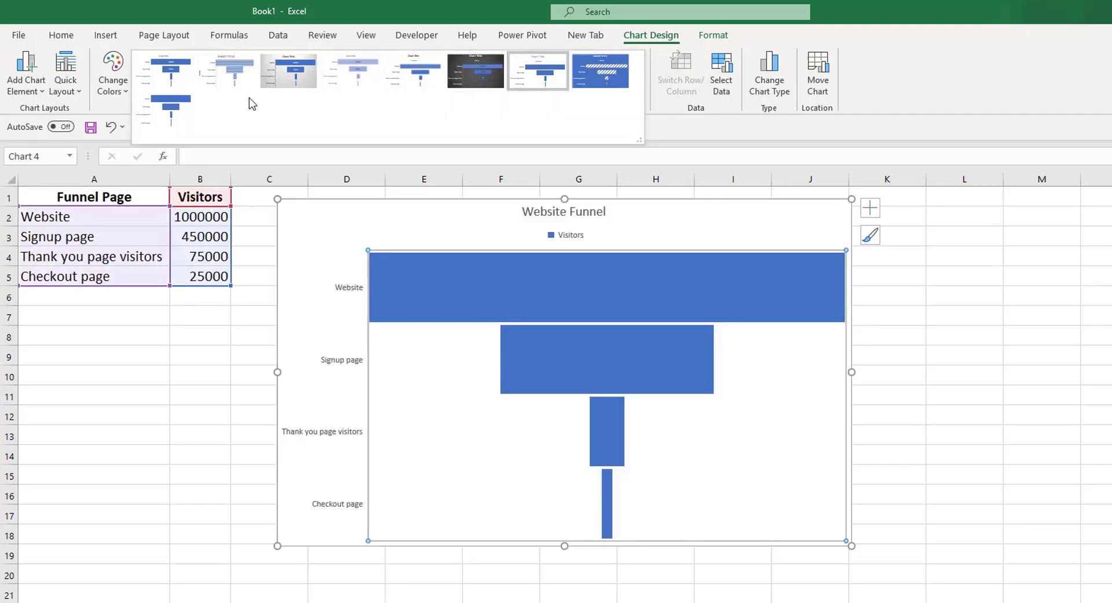
left_click(176, 82)
- Recolour the funnel bars with the Colorful green palette
left_click(111, 87)
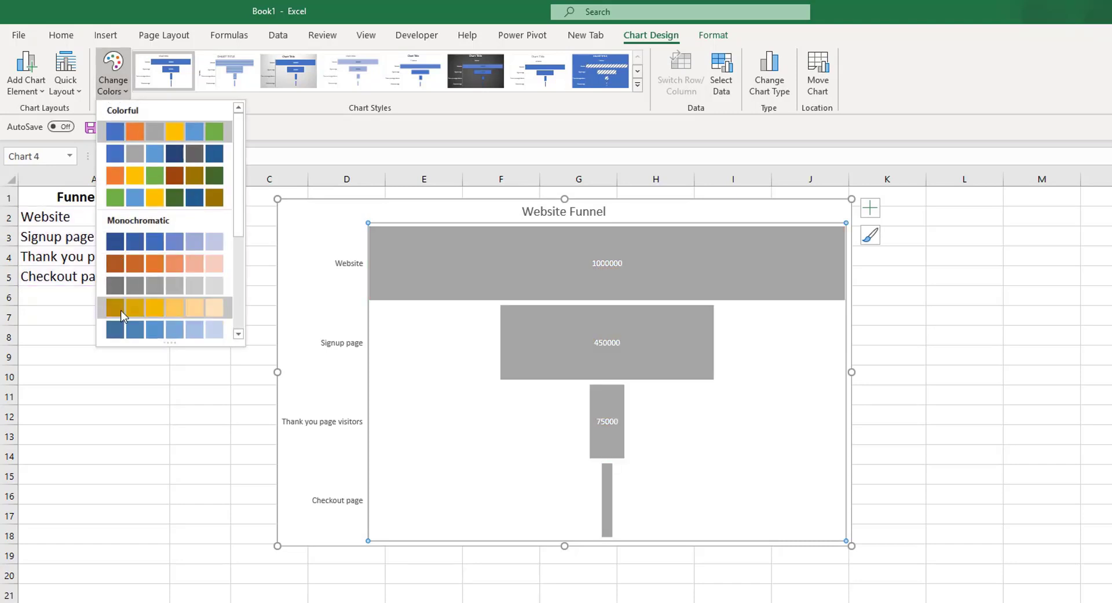
left_click(144, 200)
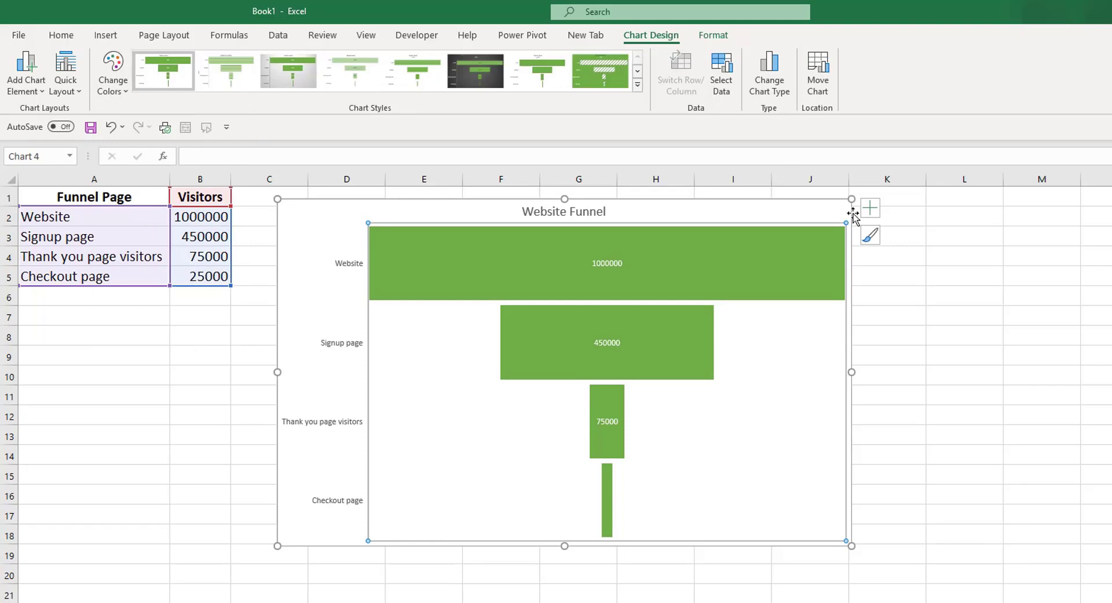
left_click(26, 86)
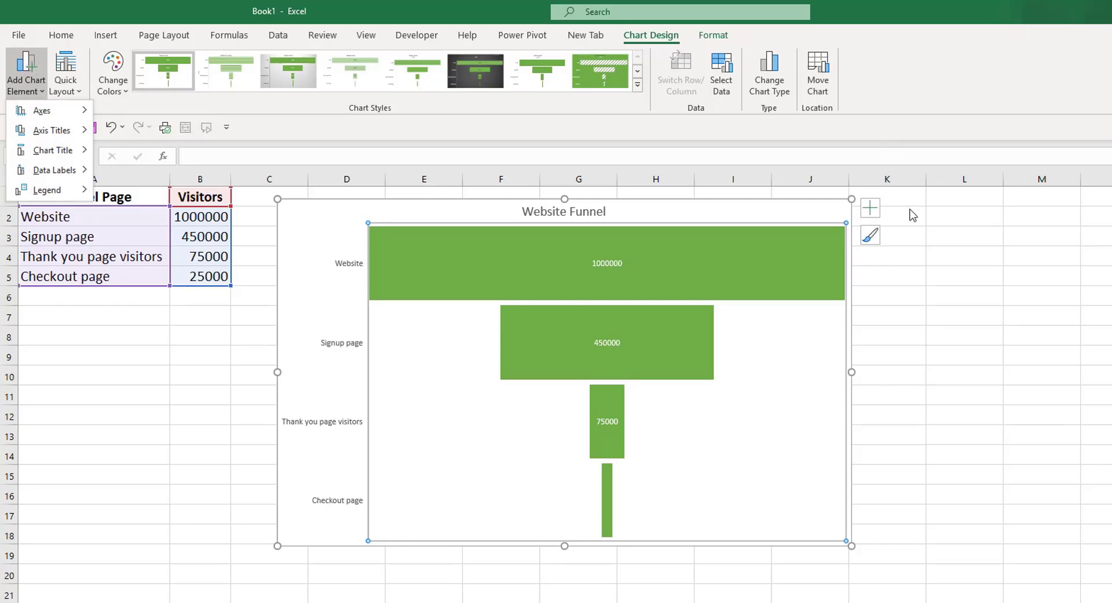
left_click(877, 213)
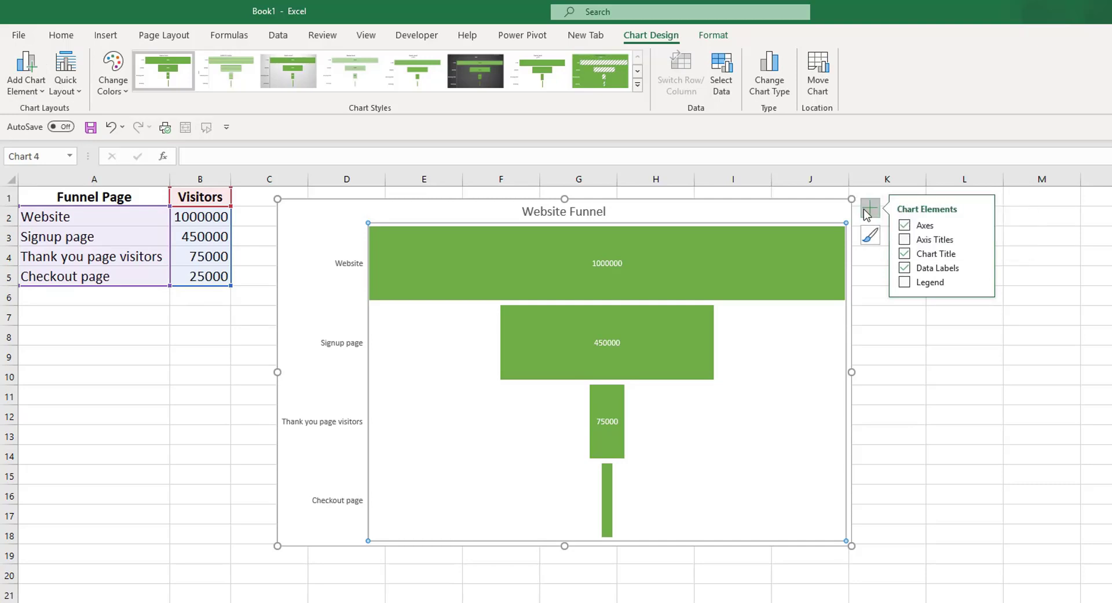
- Turn on the Visitors legend and position it at the Bottom of the chart
left_click(905, 284)
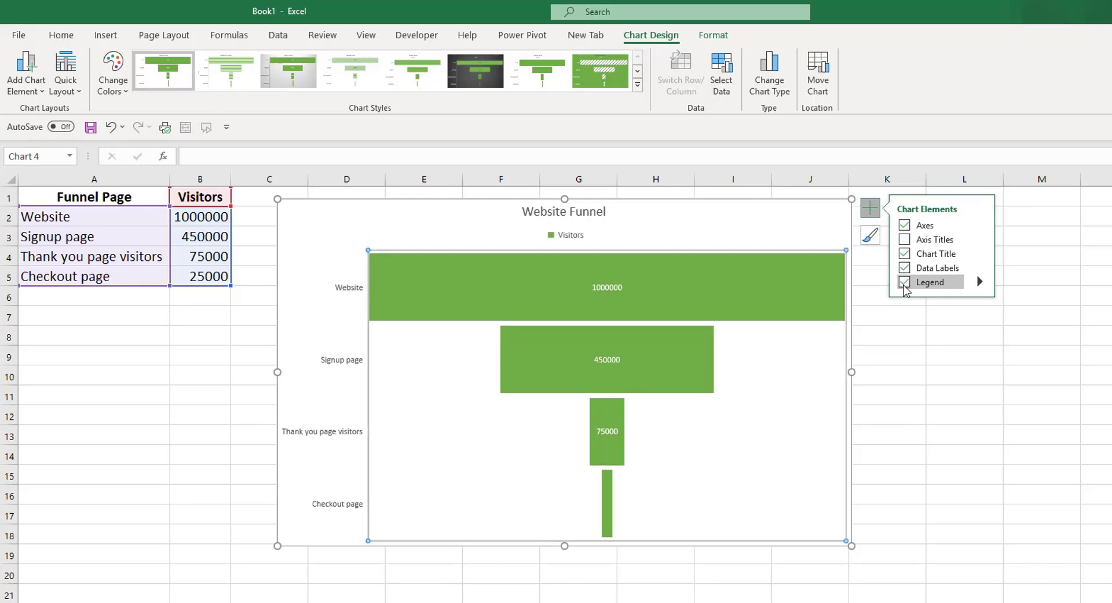
left_click(980, 281)
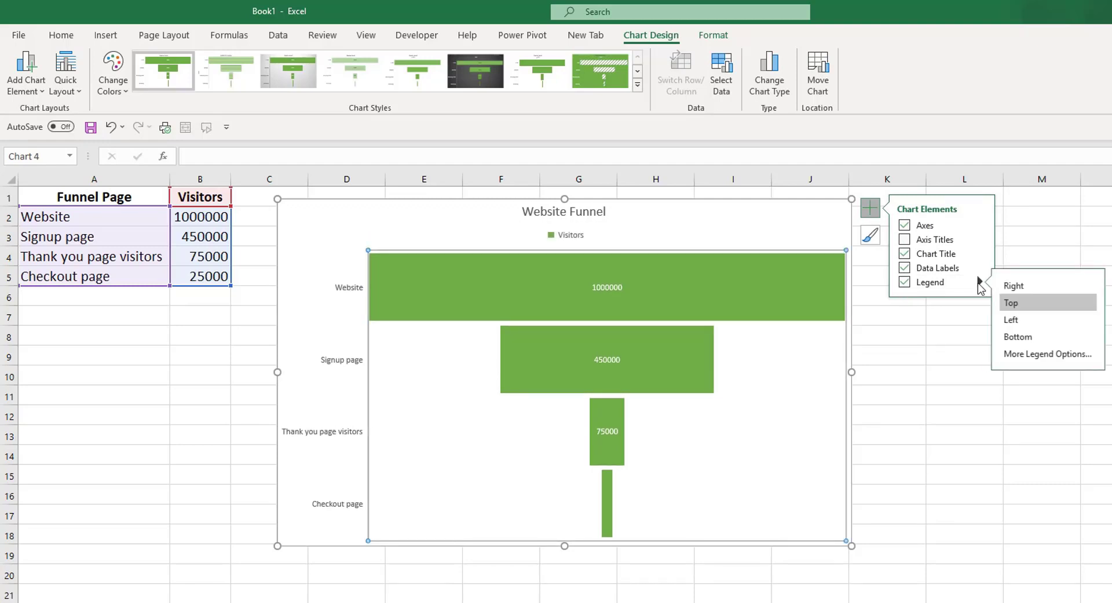
left_click(1020, 338)
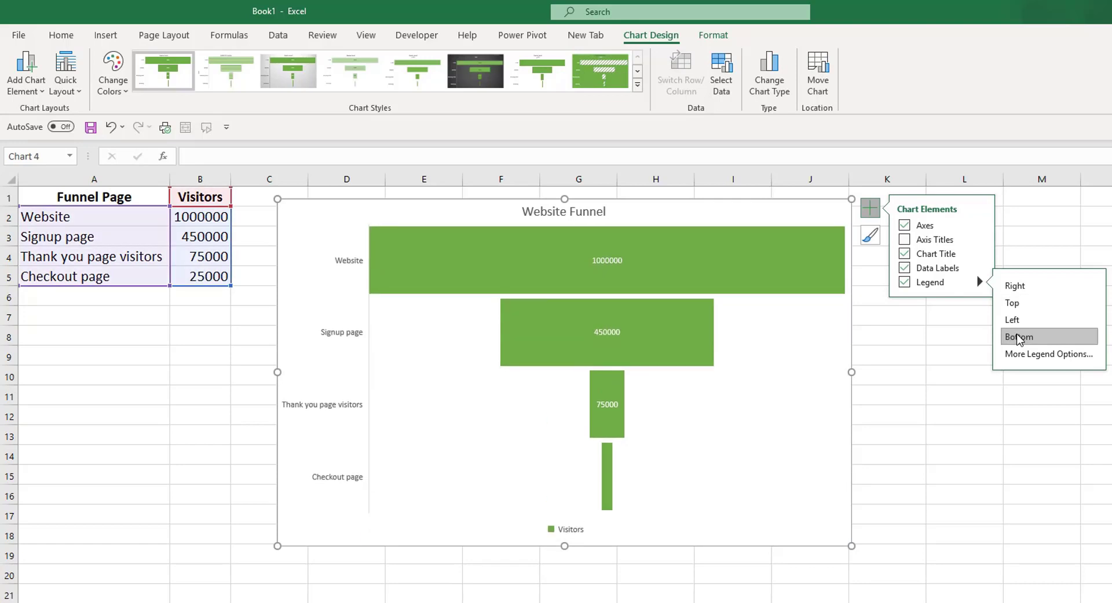
left_click(873, 232)
left_click(874, 234)
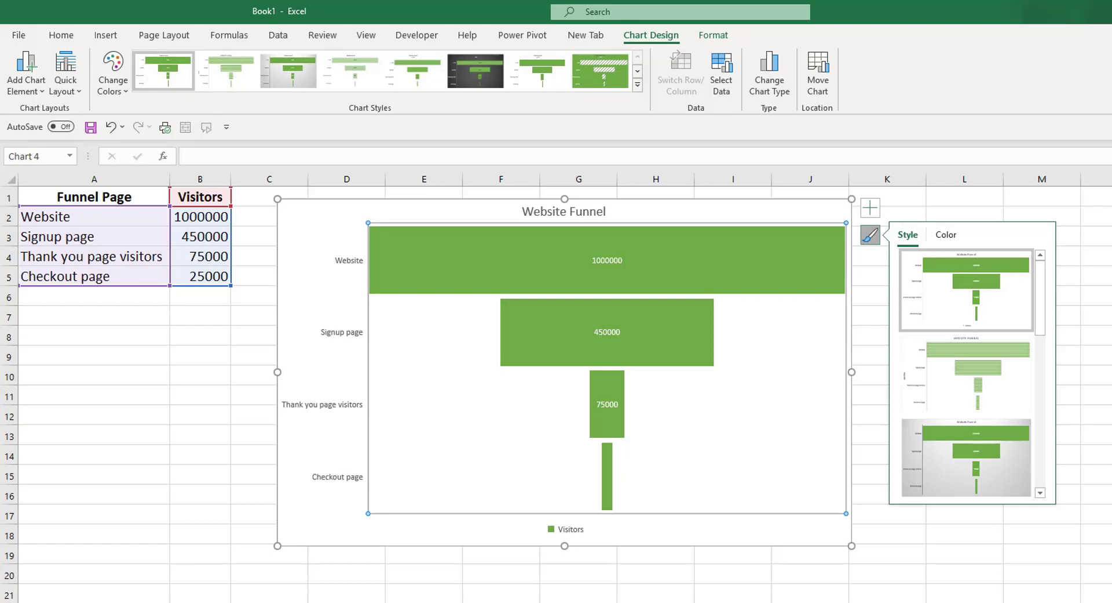
left_click(874, 234)
key("Escape")
left_click(186, 238)
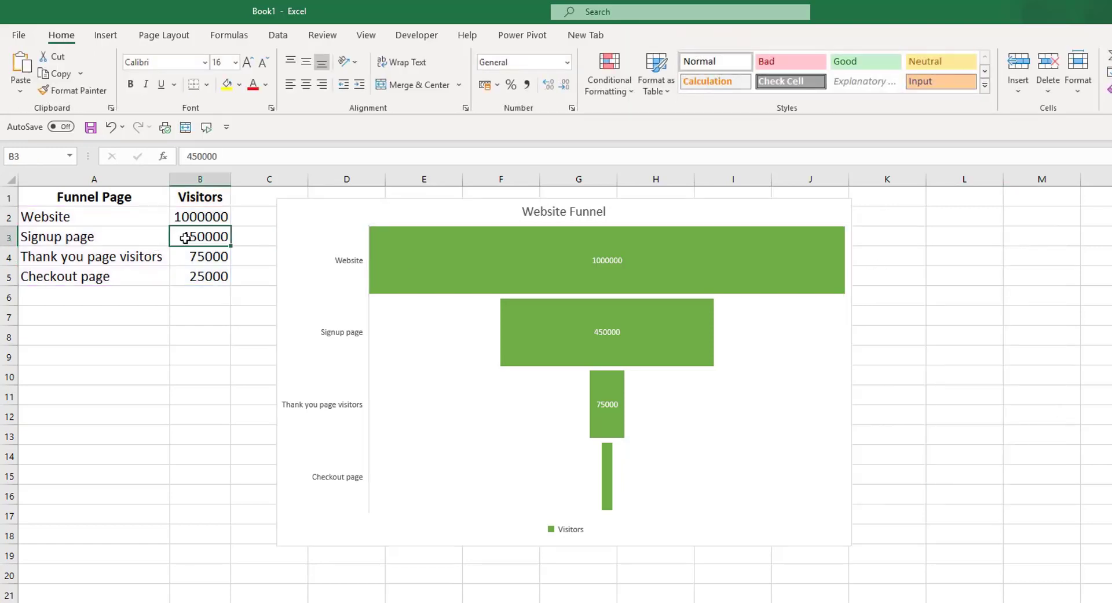
type("4500000")
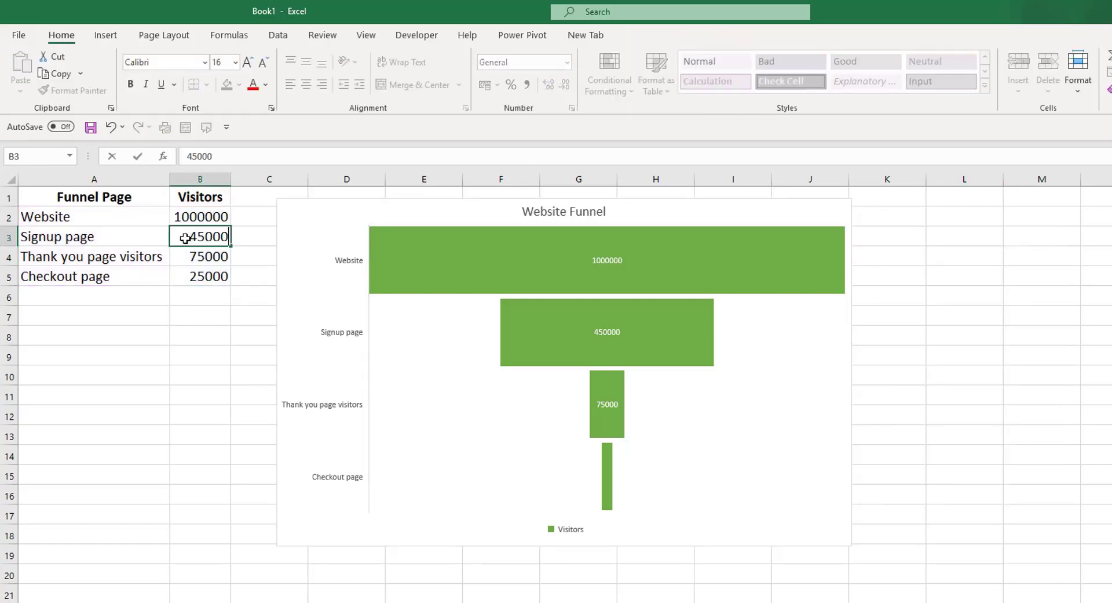
key("Return")
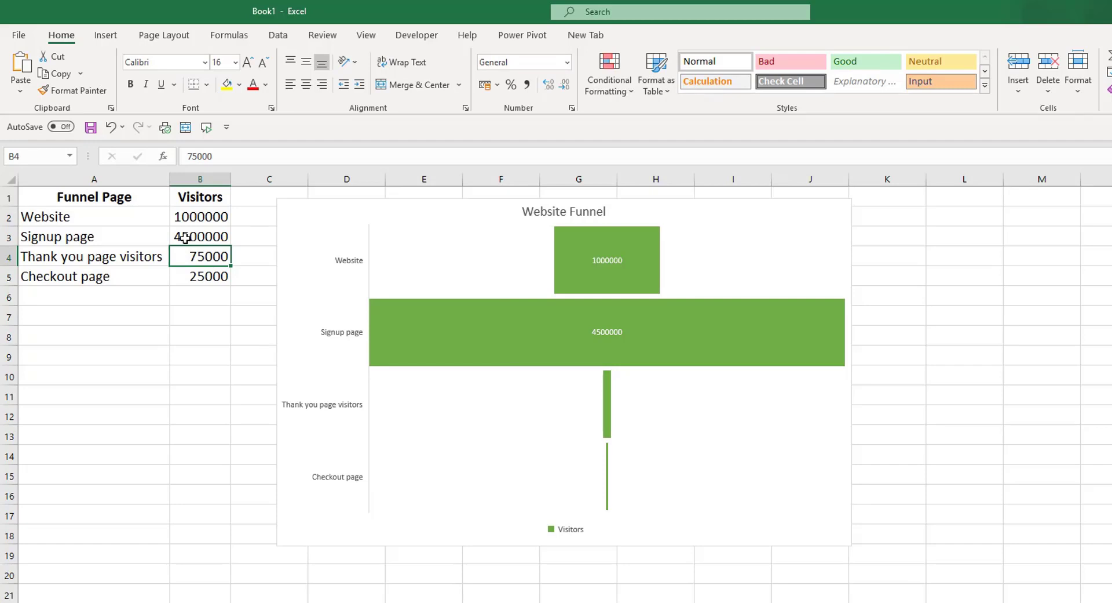
left_click(110, 127)
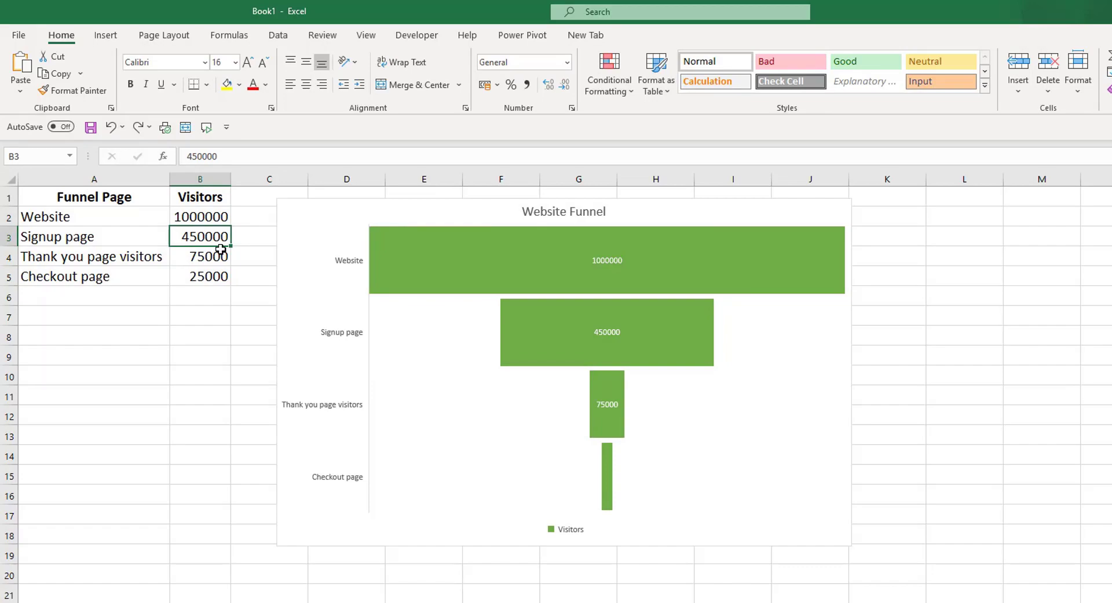